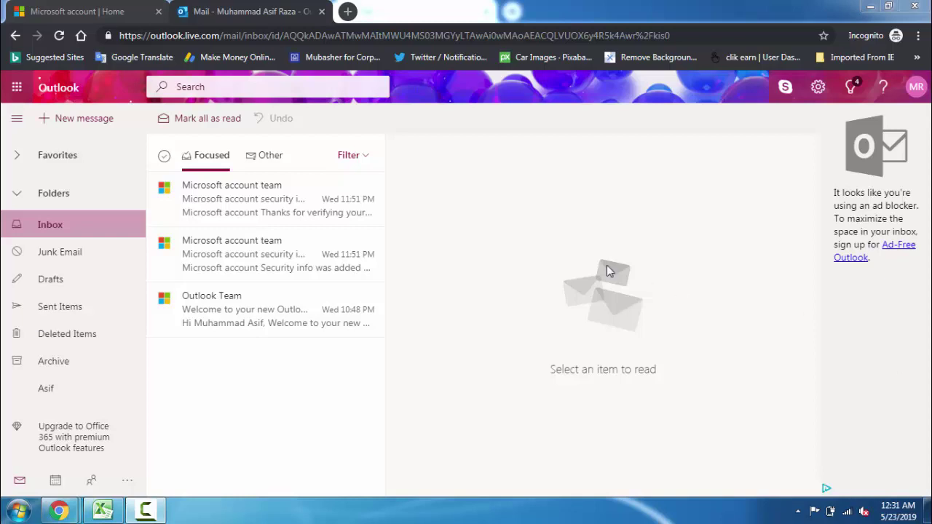
Open the notification options in the general section of the full Outlook settings.
left_click(819, 87)
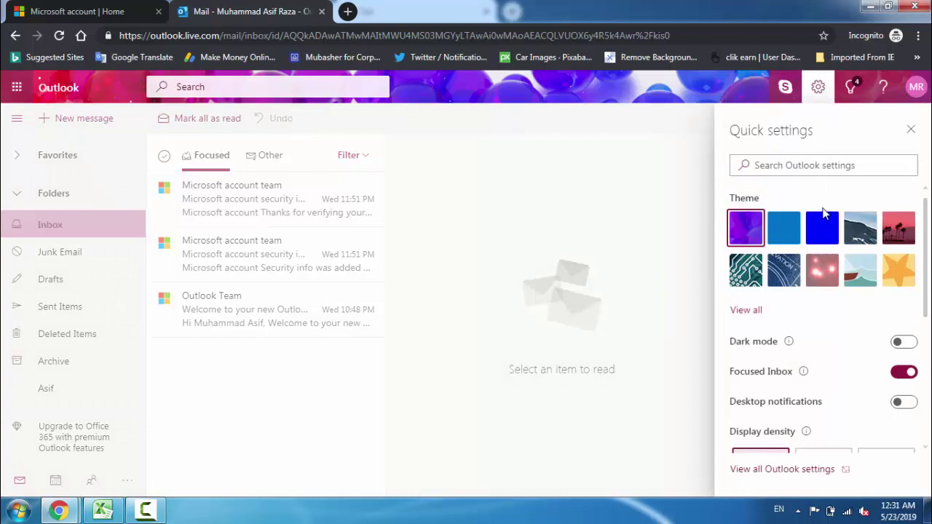
scroll(795, 275, "down", 3)
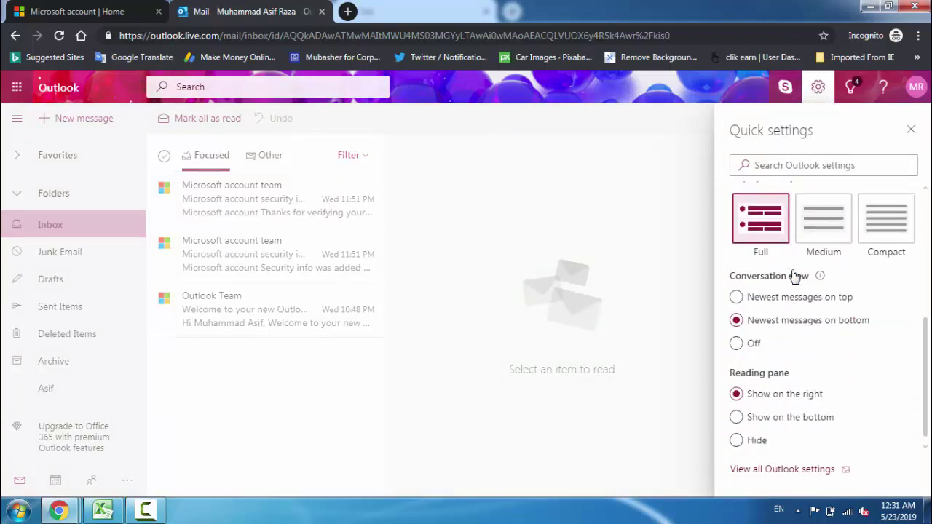
scroll(840, 330, "up", 3)
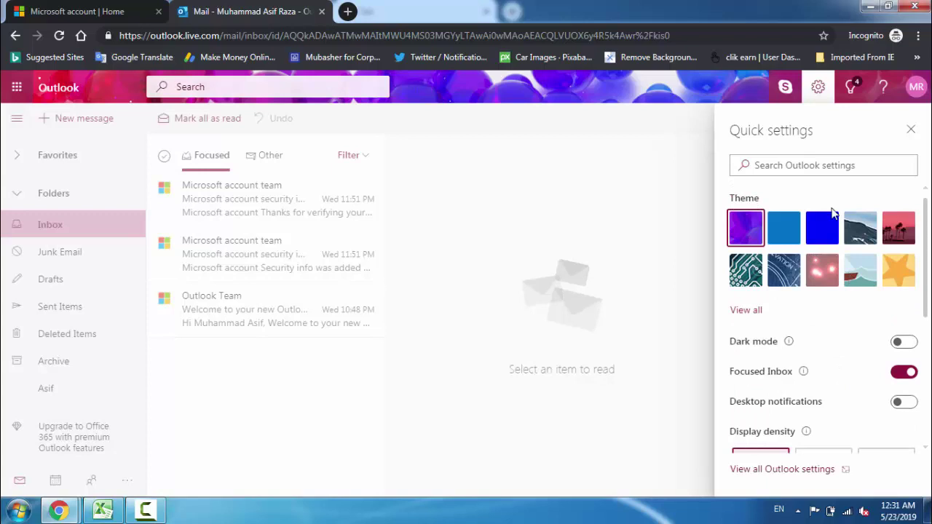
scroll(808, 291, "down", 3)
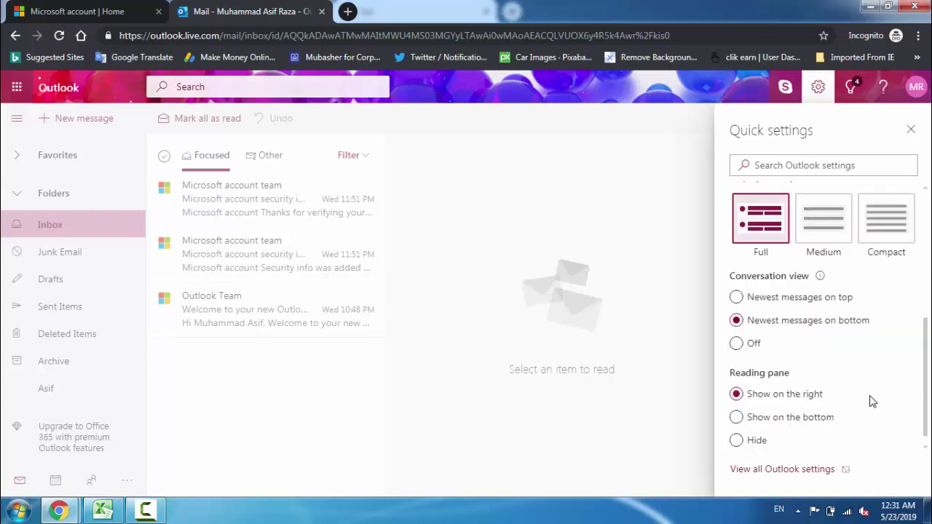
left_click(775, 472)
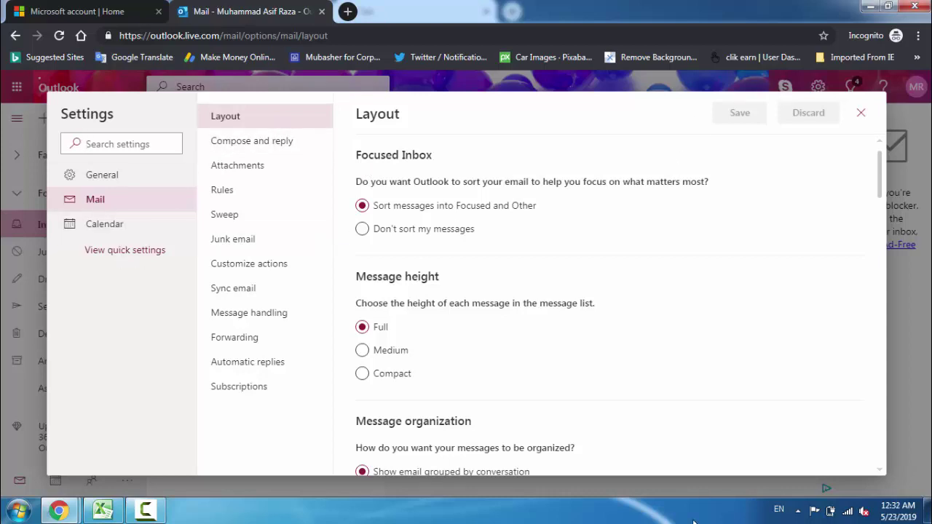
left_click(114, 177)
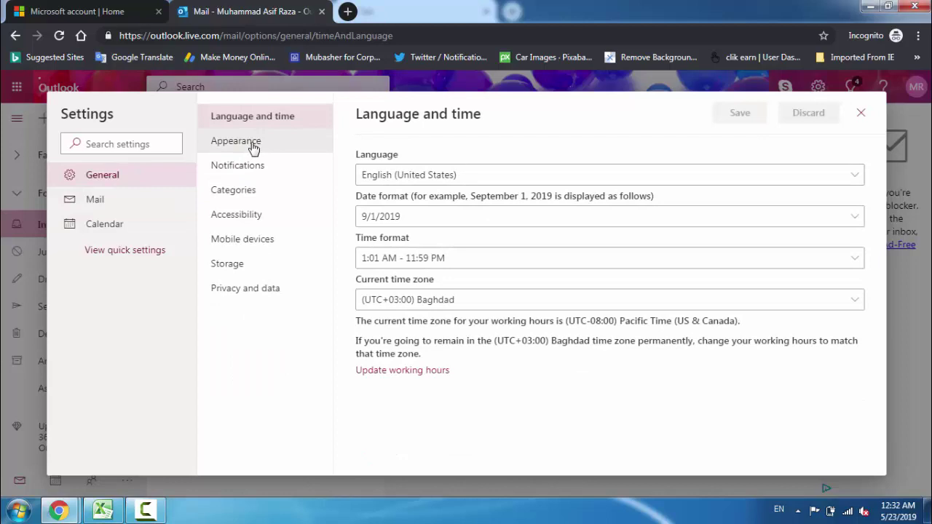
left_click(252, 169)
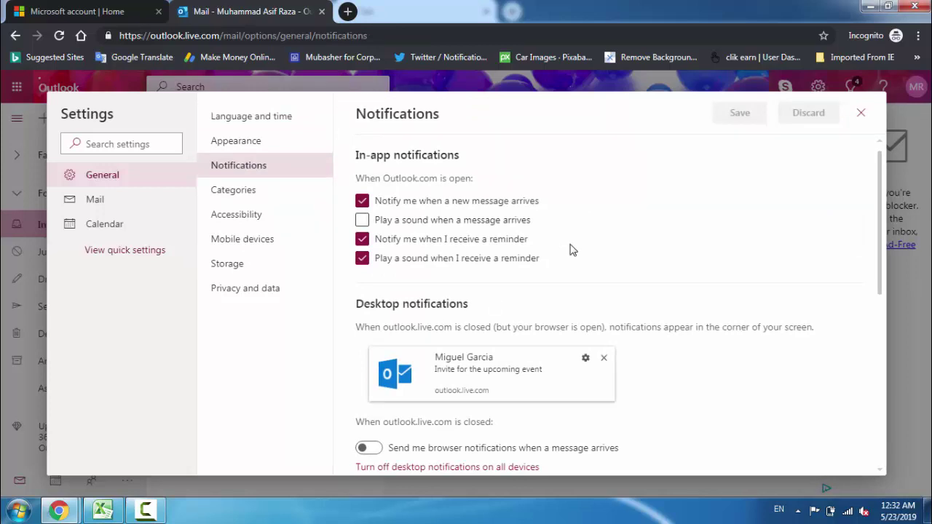
Review the in-app, desktop, chat and call, and action confirmation options on the notifications page.
scroll(587, 225, "down", 5)
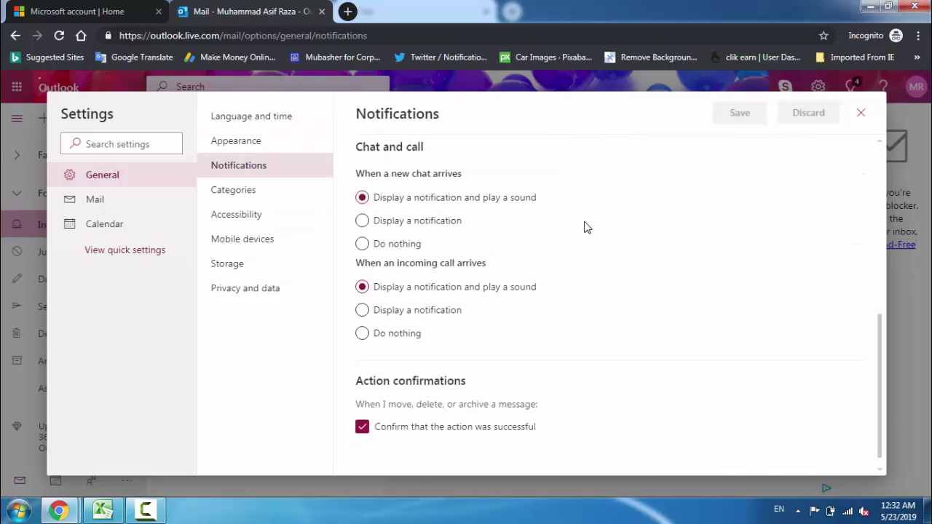
scroll(586, 227, "up", 5)
scroll(585, 225, "down", 3)
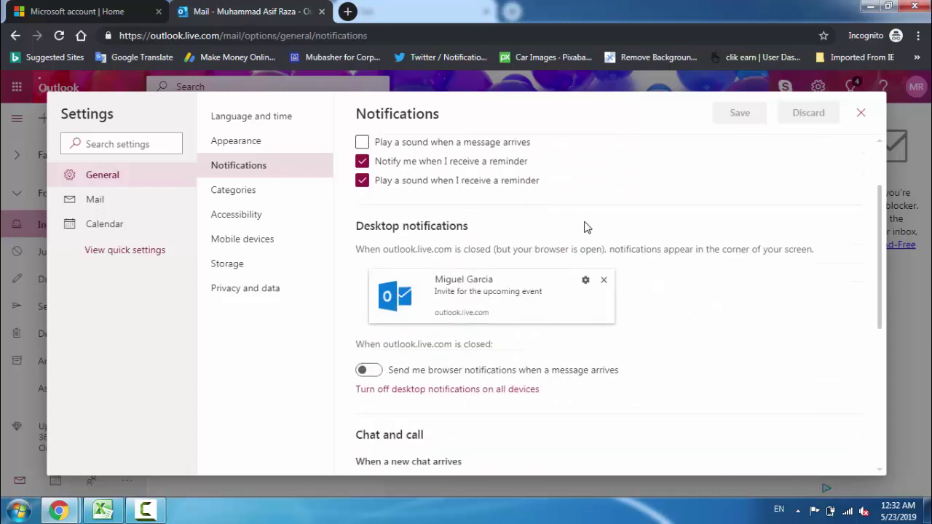
scroll(553, 362, "down", 2)
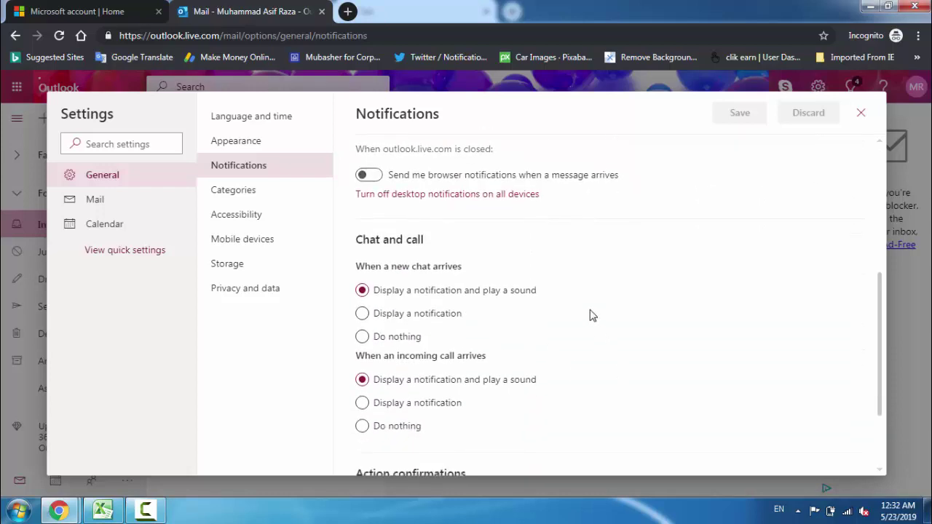
scroll(590, 315, "down", 1)
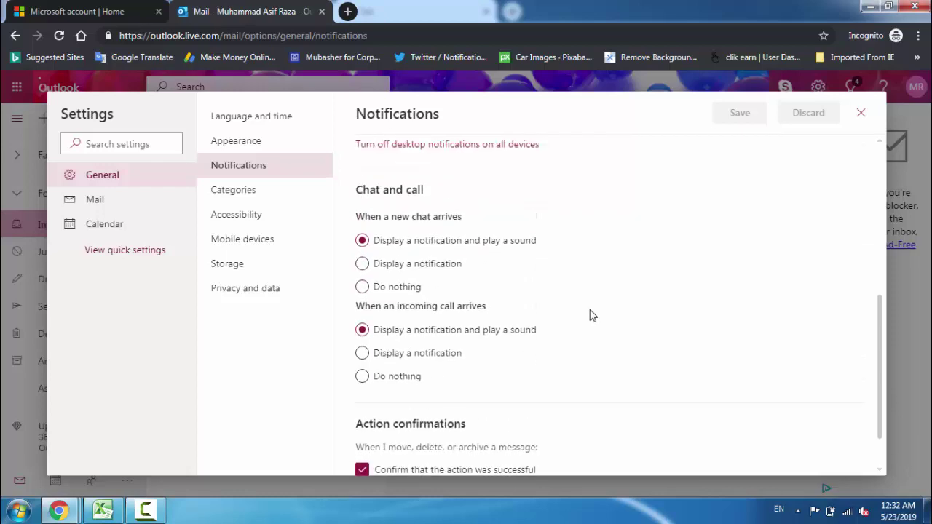
scroll(589, 314, "up", 4)
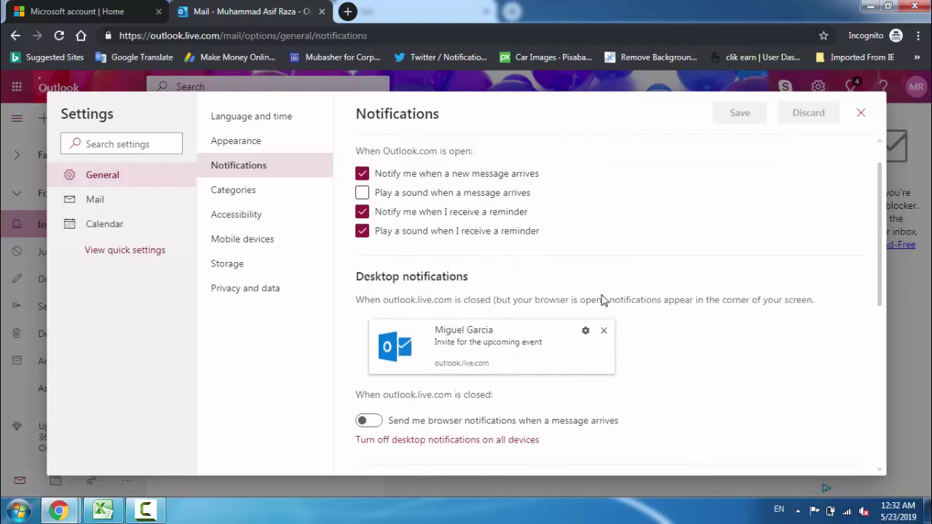
scroll(604, 300, "up", 1)
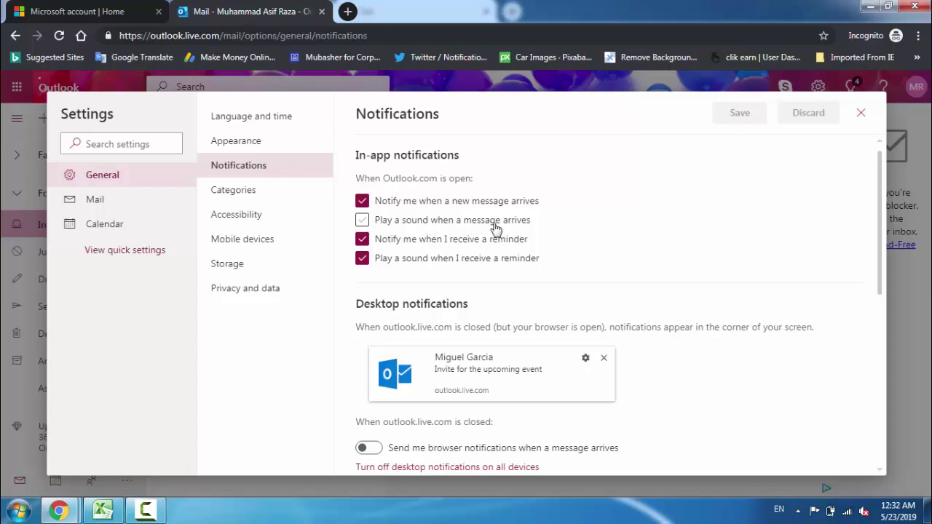
Enable playing a sound when a message arrives, keeping the reminder sound enabled.
left_click(362, 221)
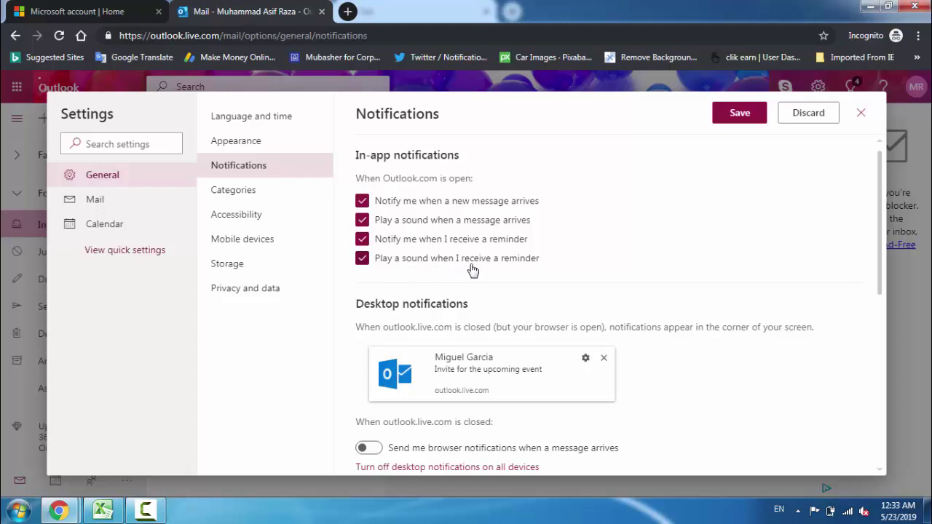
left_click(364, 261)
left_click(362, 261)
Try to turn on browser notifications for arriving messages, and dismiss the permission prompts.
scroll(380, 267, "down", 2)
scroll(380, 266, "up", 1)
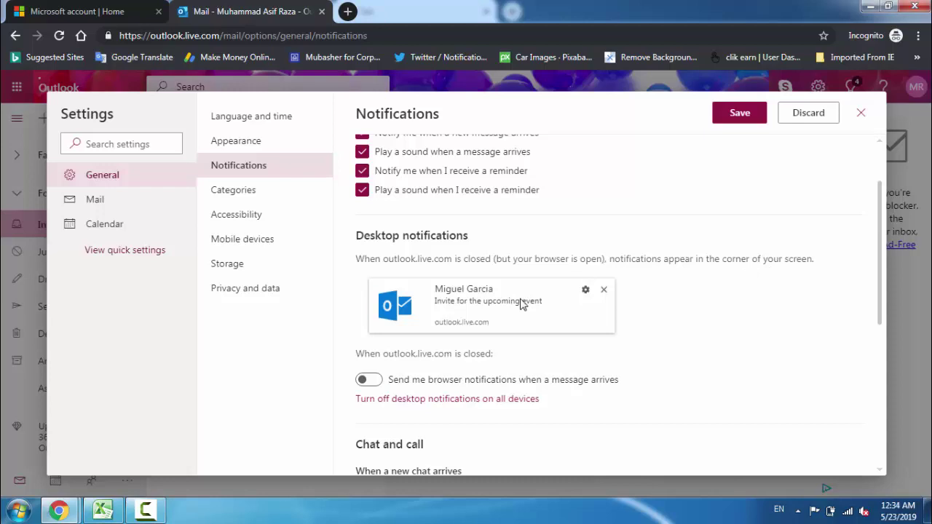
scroll(517, 309, "down", 1)
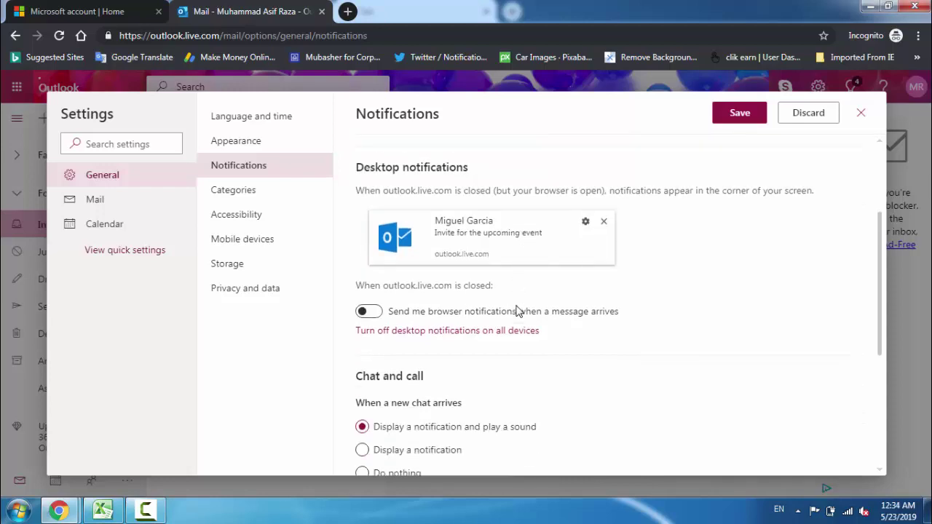
left_click(369, 312)
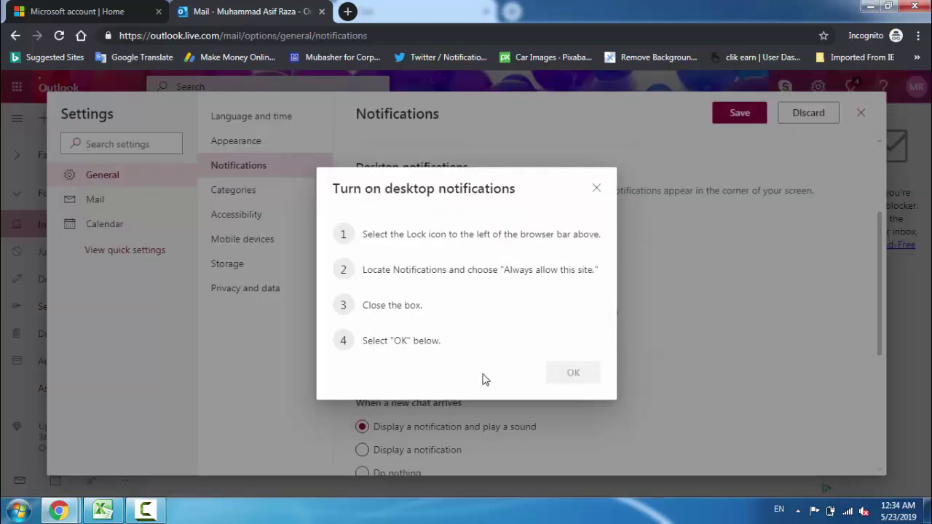
left_click(596, 188)
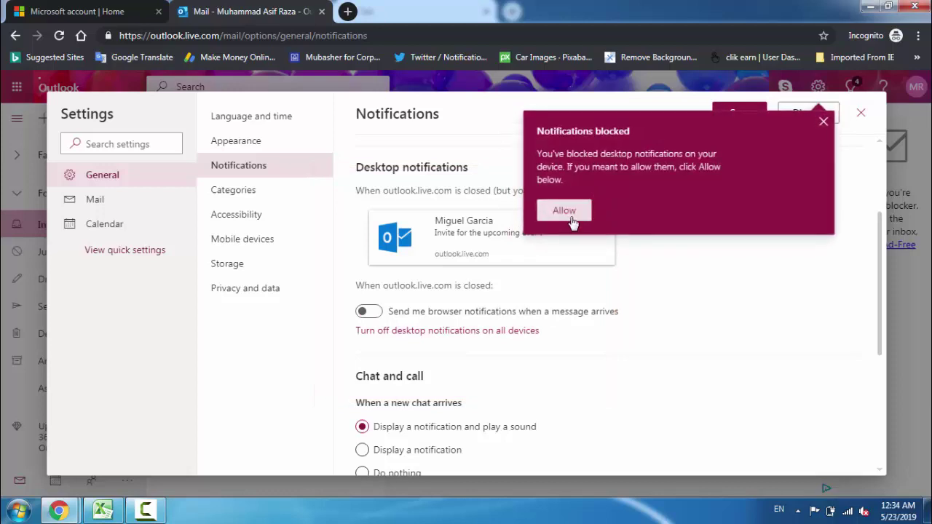
left_click(823, 121)
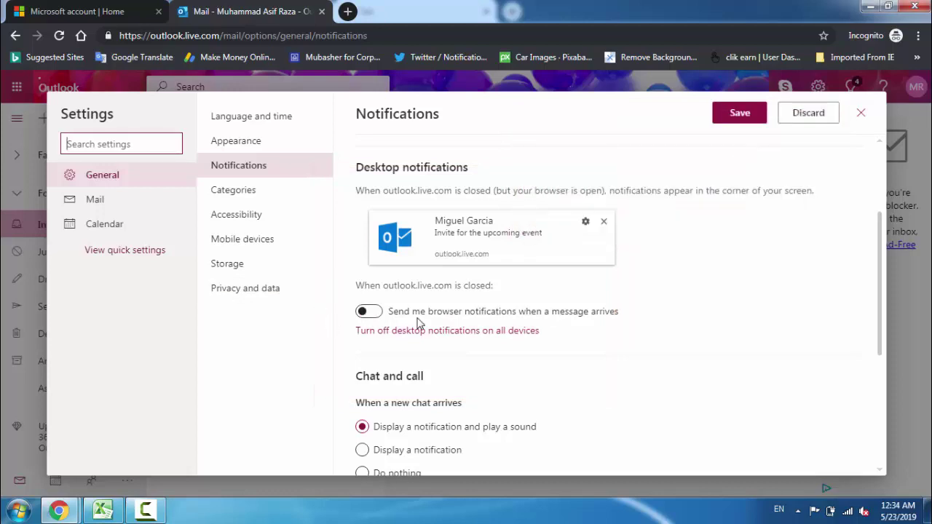
Start turning off desktop notifications on all devices, and cancel the request.
scroll(418, 324, "down", 1)
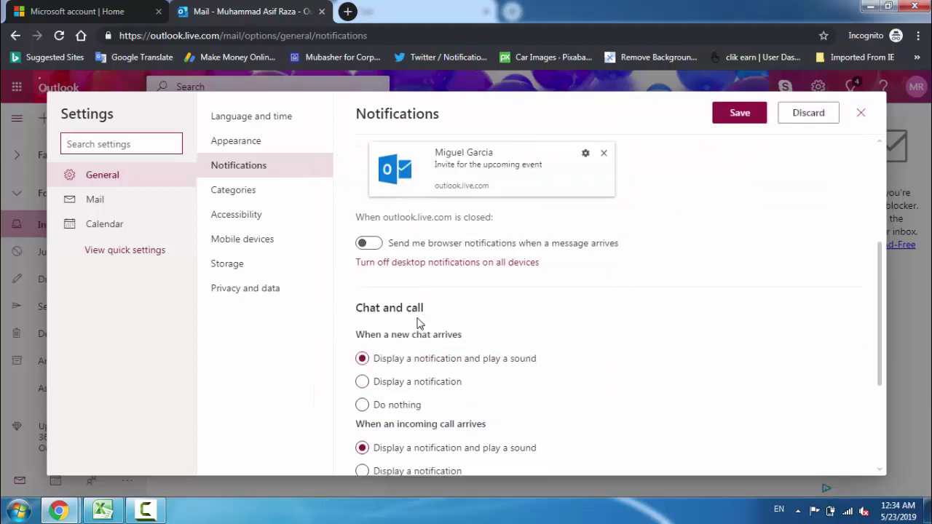
left_click(377, 264)
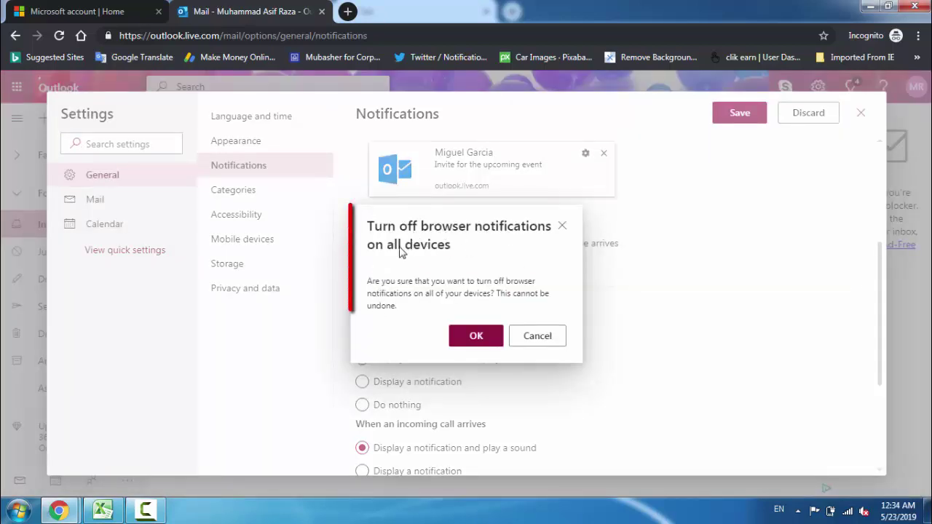
left_click(537, 336)
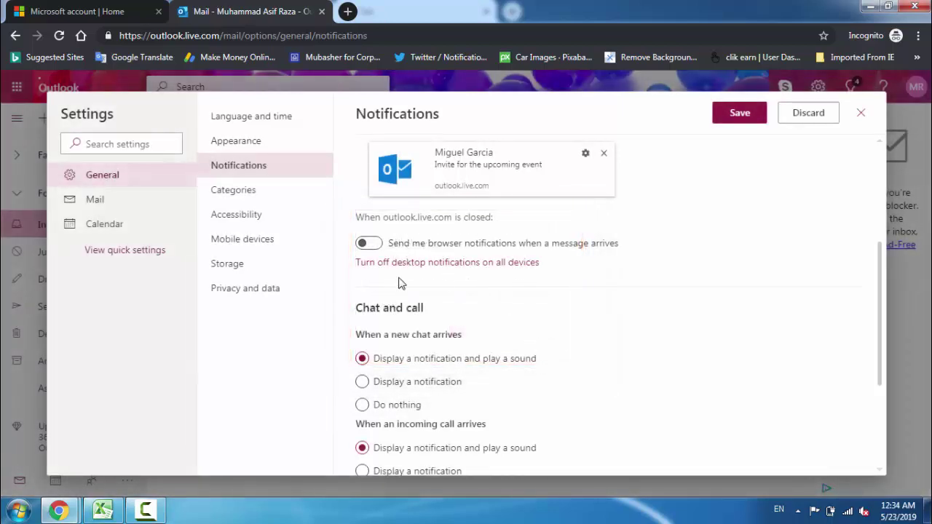
Try the notification-only option for new chats, and switch the action success confirmation off and back on.
scroll(437, 323, "down", 2)
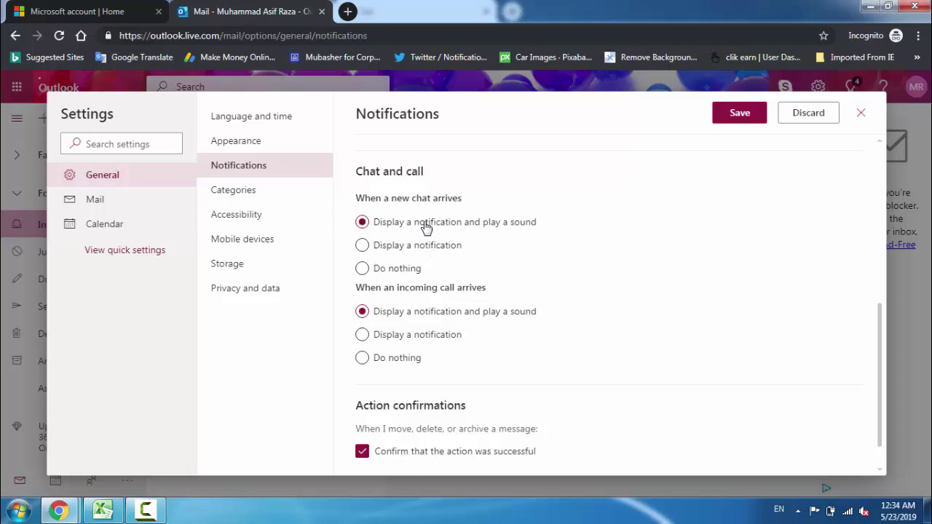
left_click(364, 247)
scroll(393, 295, "down", 1)
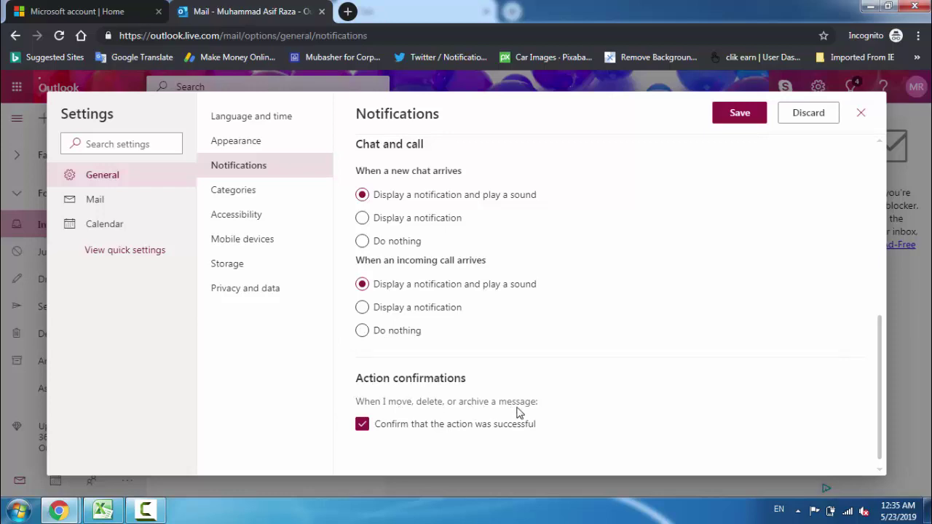
left_click(362, 426)
left_click(362, 426)
Save the changed notification settings.
scroll(506, 306, "up", 5)
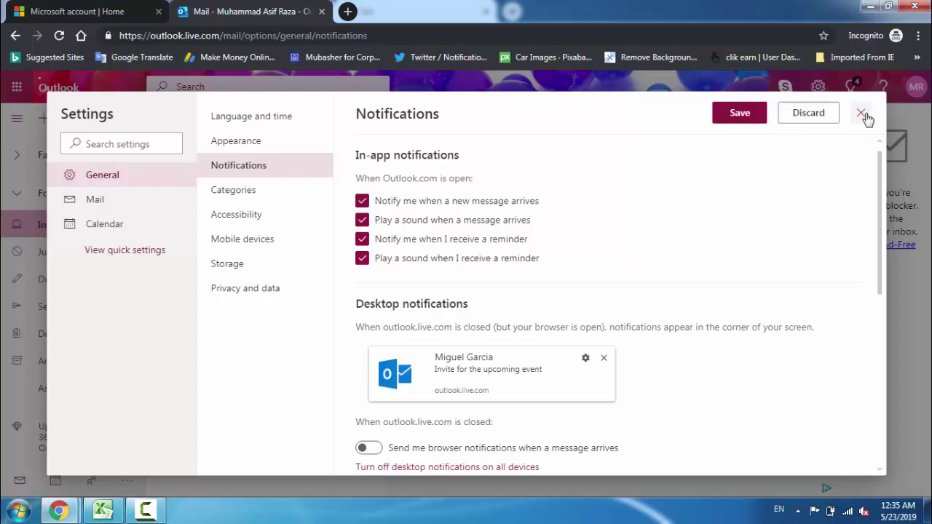
left_click(728, 121)
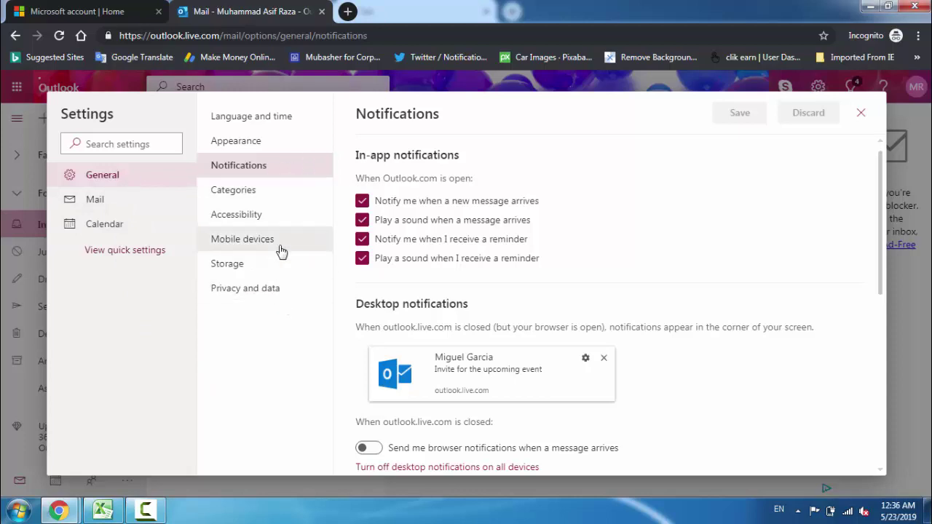
Look through the storage, mobile devices, accessibility and categories settings, and return to the notification options.
left_click(264, 268)
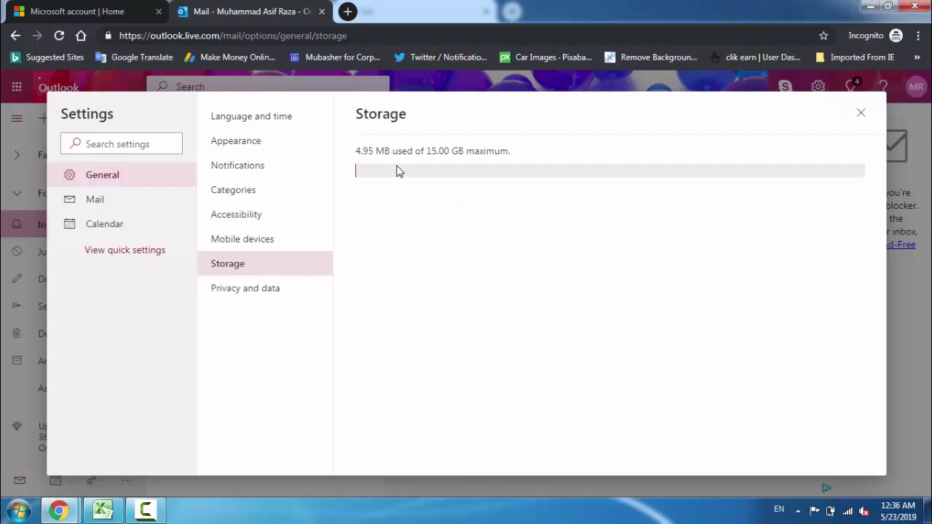
left_click(259, 246)
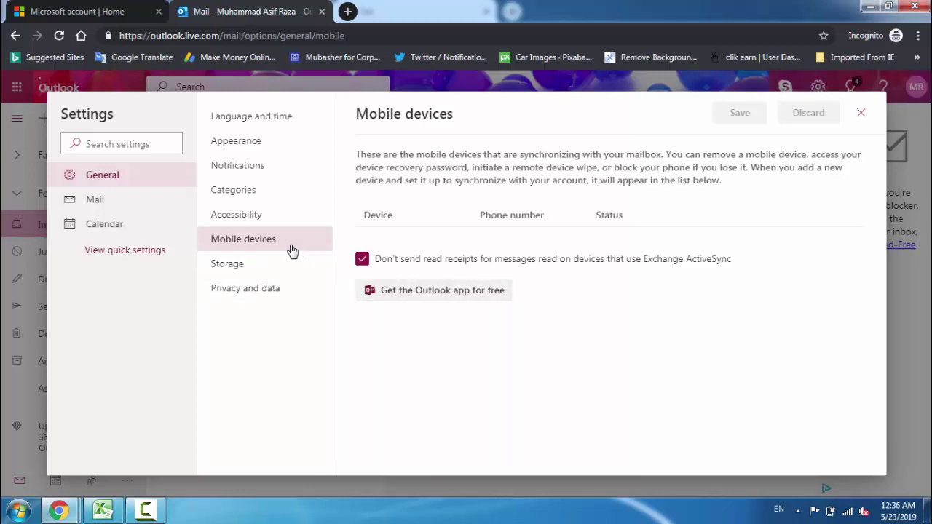
left_click(259, 220)
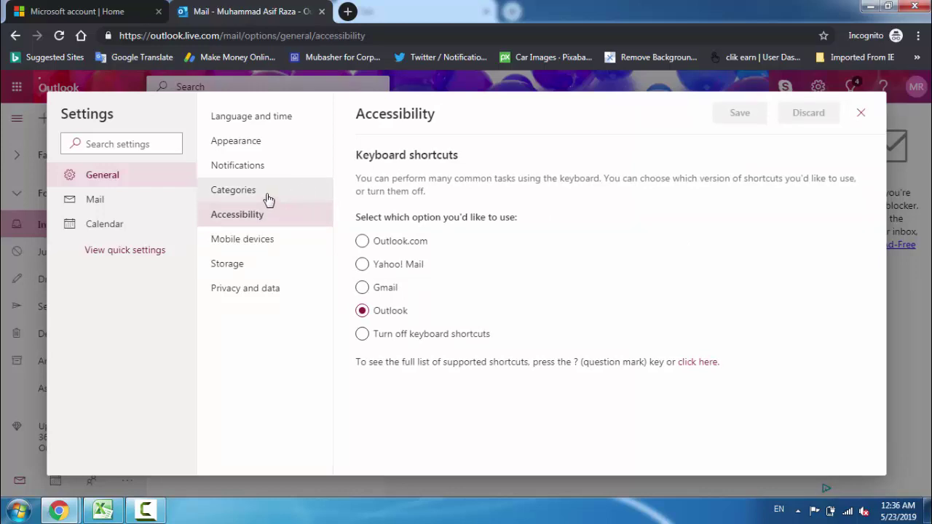
left_click(263, 194)
left_click(257, 170)
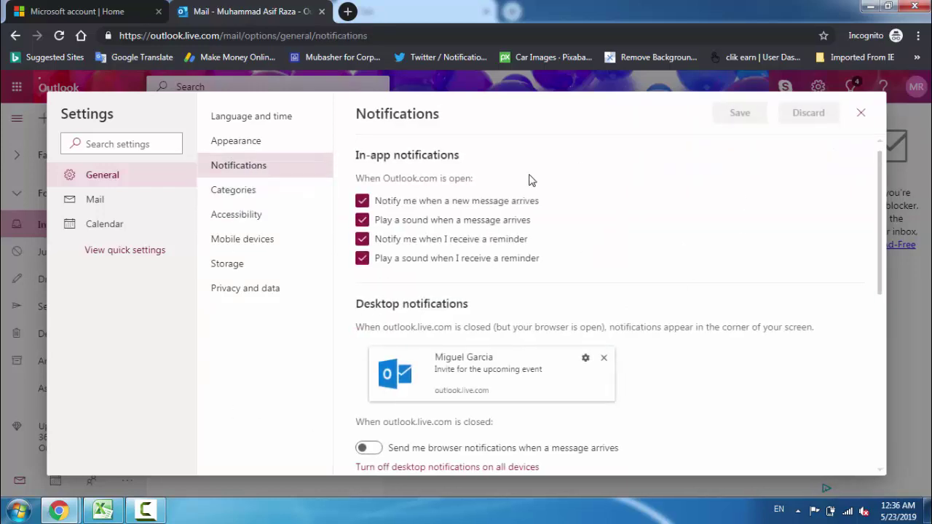